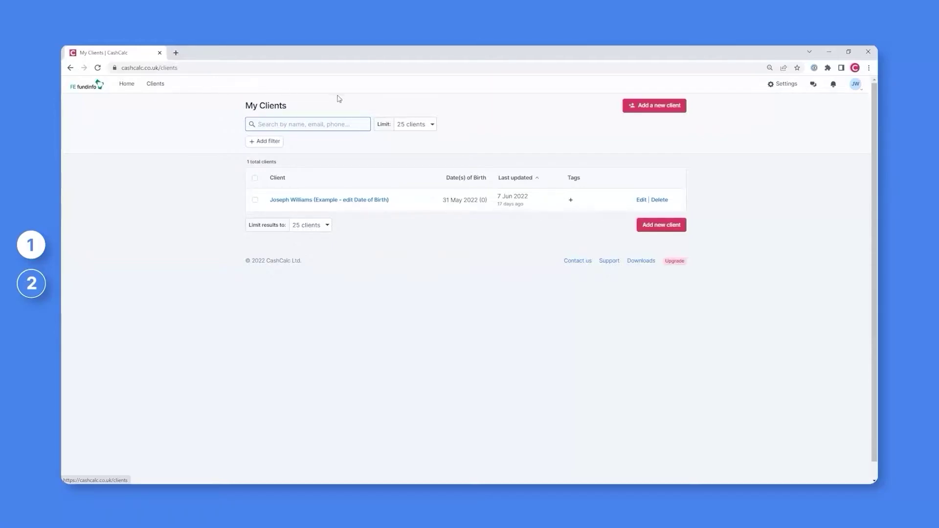
Add a new client from an existing Intelliflo Office profile, searching by the client's first and last name and linking the match.
left_click(631, 106)
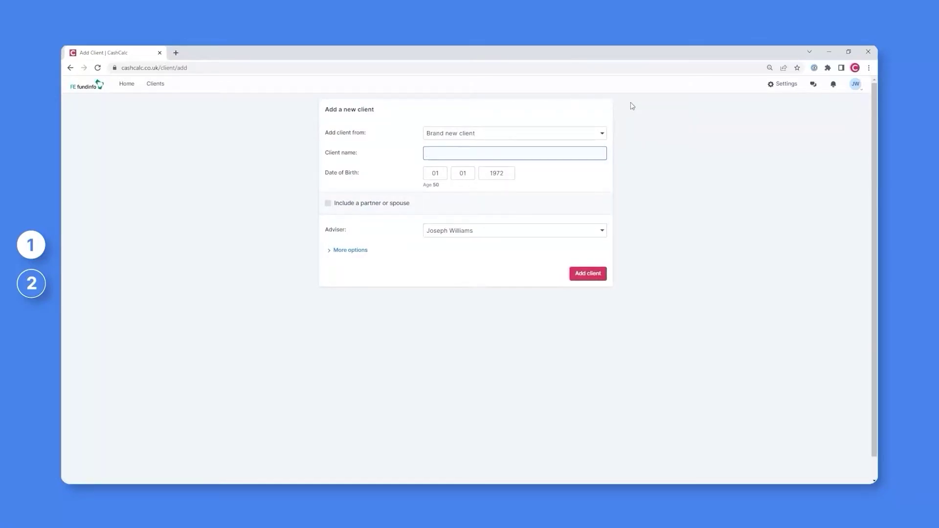
left_click(570, 133)
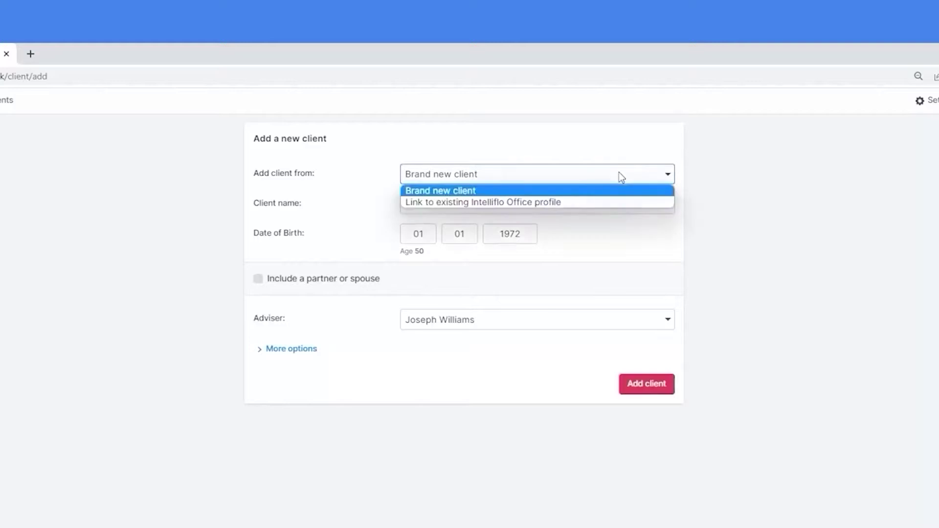
left_click(610, 202)
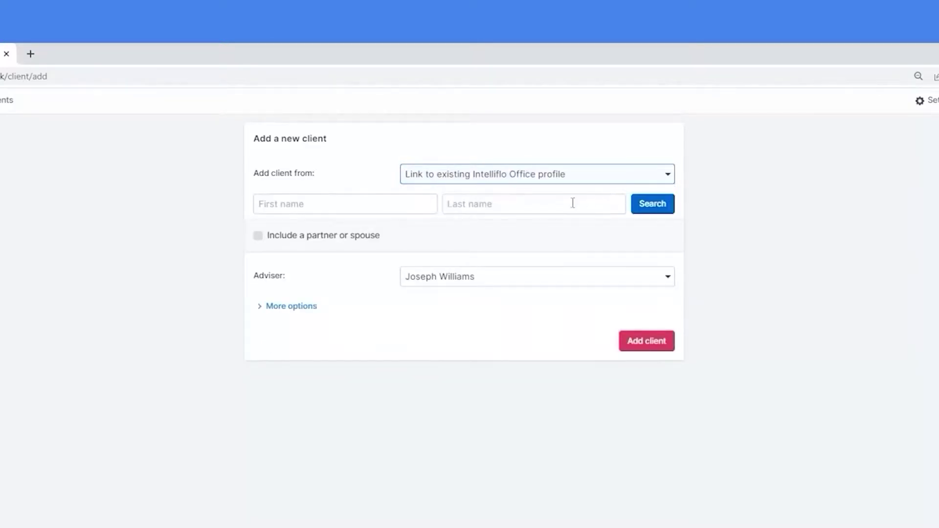
left_click(403, 206)
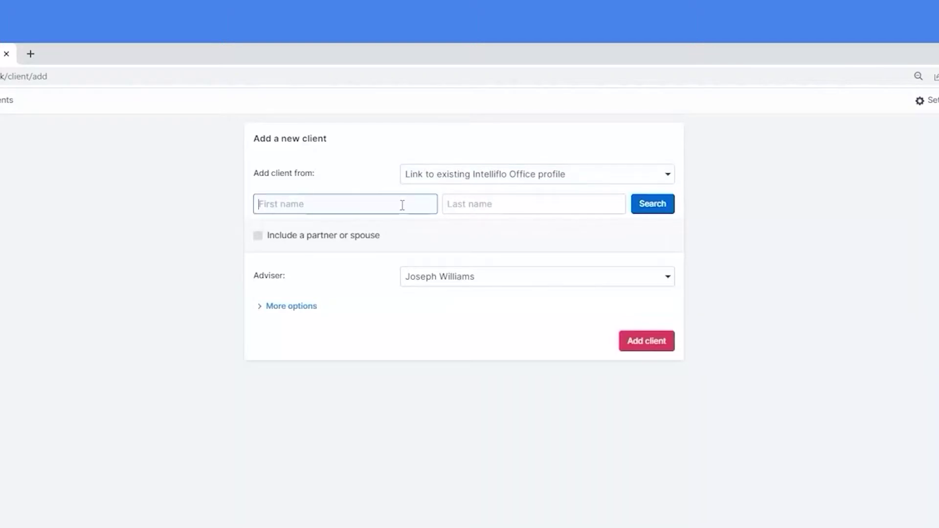
type("Mr Example")
key("Tab")
type("Client")
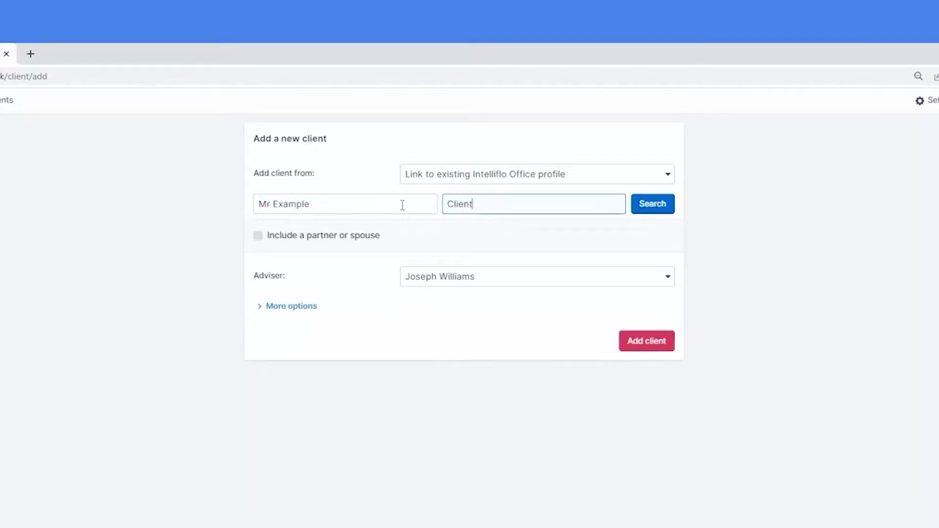
left_click(650, 210)
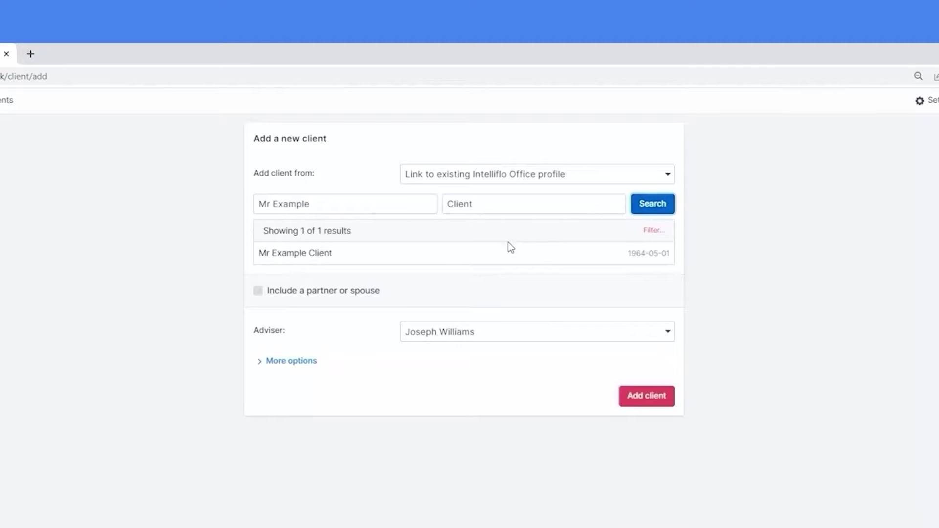
left_click(473, 258)
left_click(473, 258)
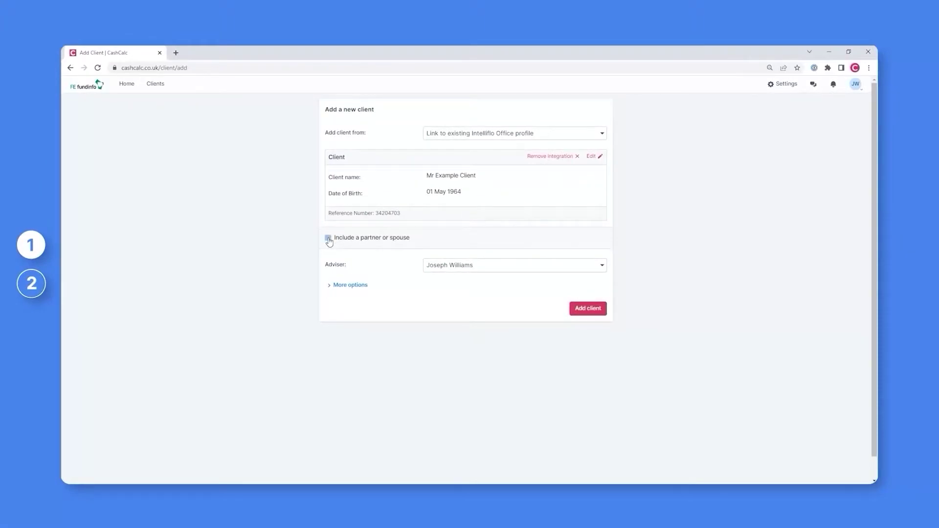
Include a spouse, search Intelliflo Office by her first and last name, and link her matching profile.
left_click(328, 239)
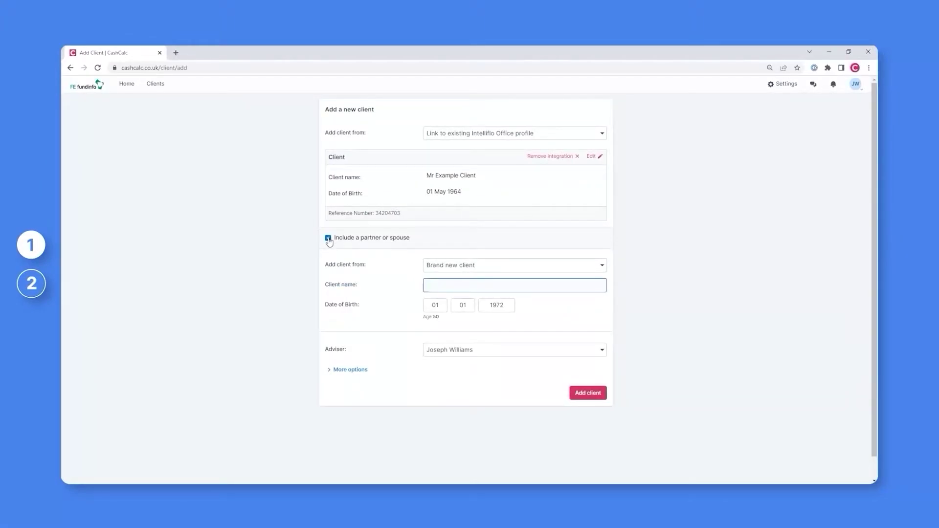
left_click(431, 265)
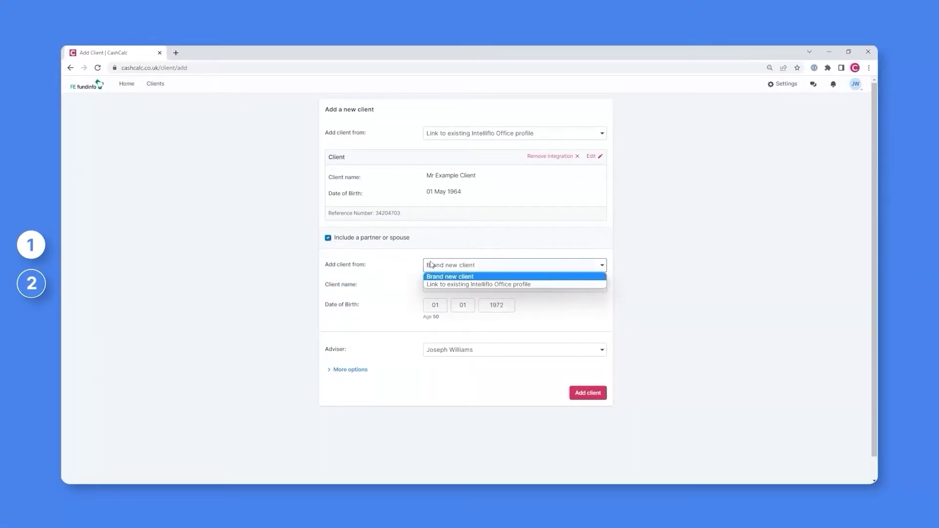
left_click(434, 285)
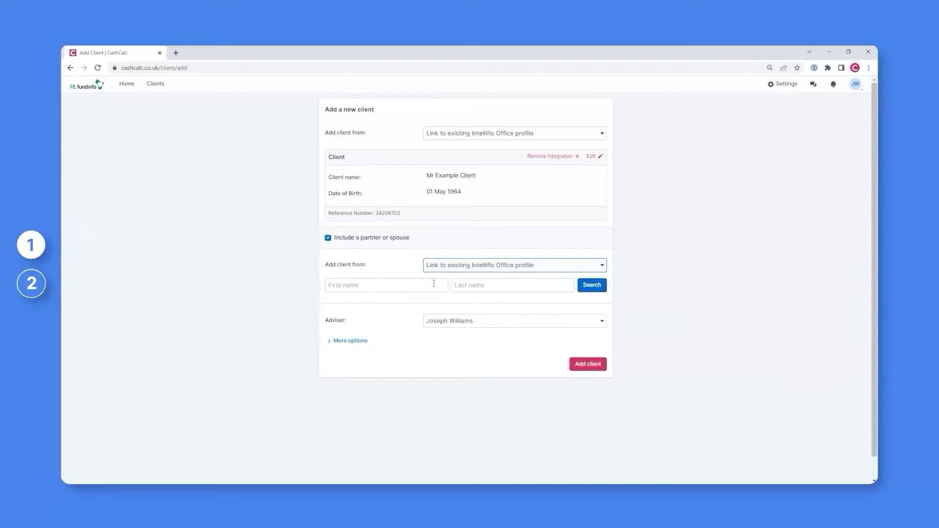
left_click(417, 286)
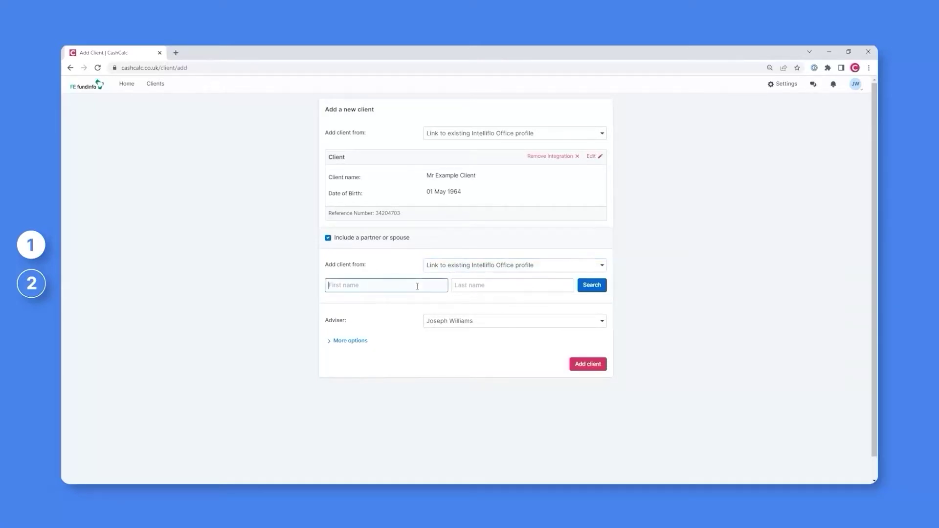
type("Mrs Example")
key("Tab")
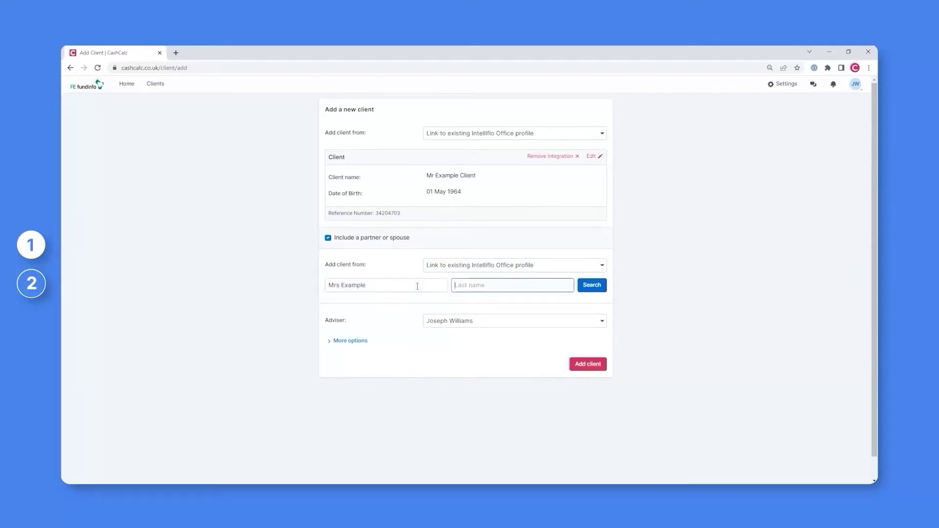
type("Client")
left_click(584, 287)
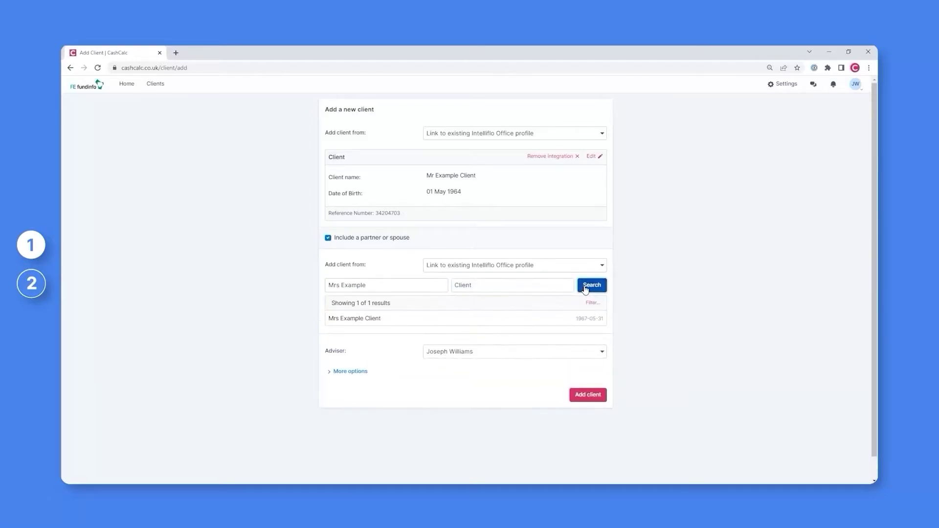
left_click(540, 321)
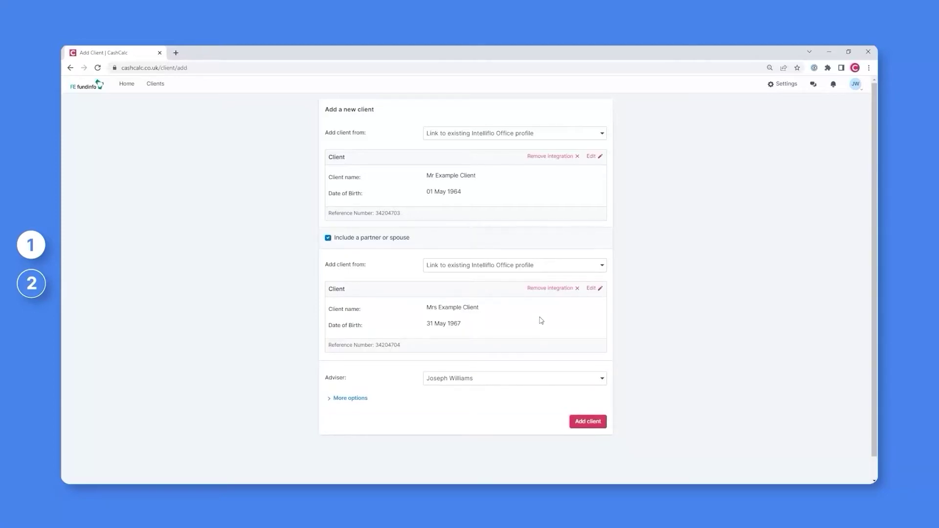
Save the linked couple with Add client to open their overview page.
left_click(582, 422)
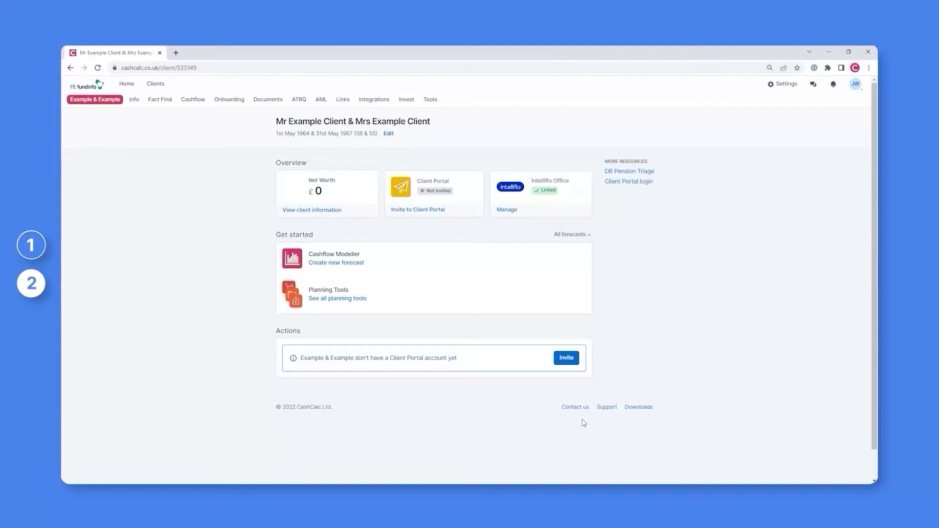
Open the Manage page for the Intelliflo Office card to view the couple's sync status.
left_click(505, 210)
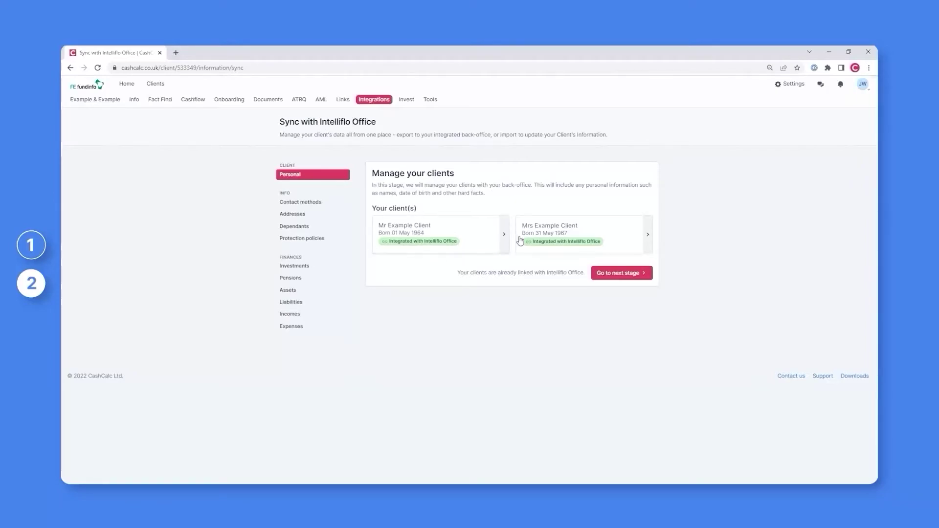
Advance the sync to the Manage contact methods stage.
left_click(598, 275)
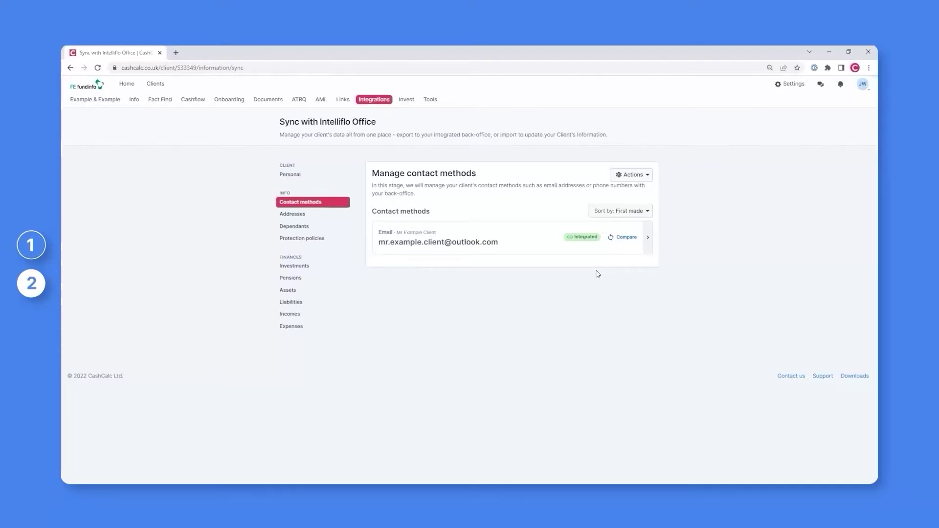
From the Investments stage, import the existing Vanguard ISA (£25,811) from Intelliflo Office.
left_click(303, 266)
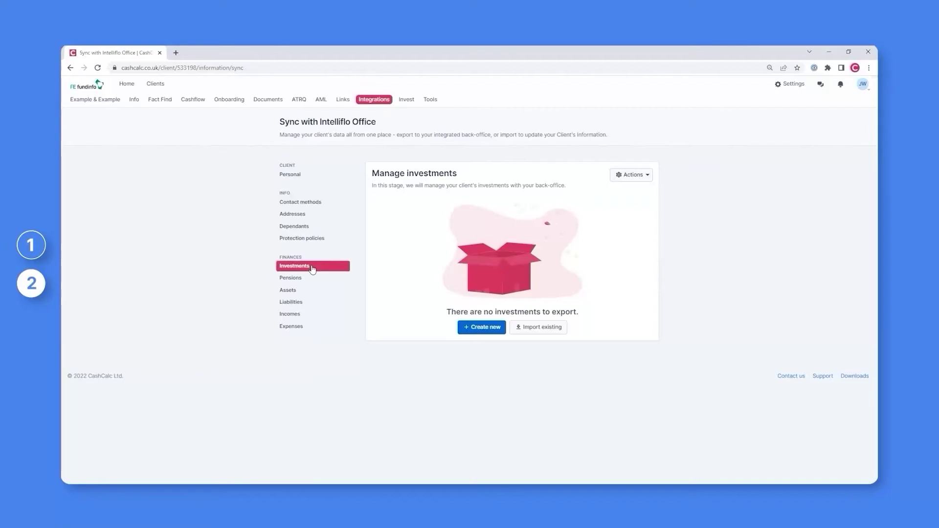
left_click(535, 330)
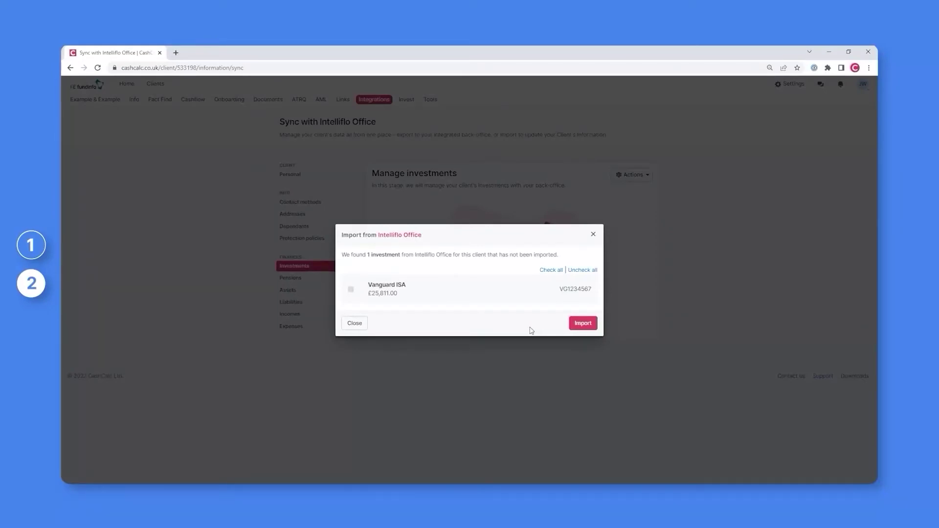
left_click(352, 290)
left_click(587, 326)
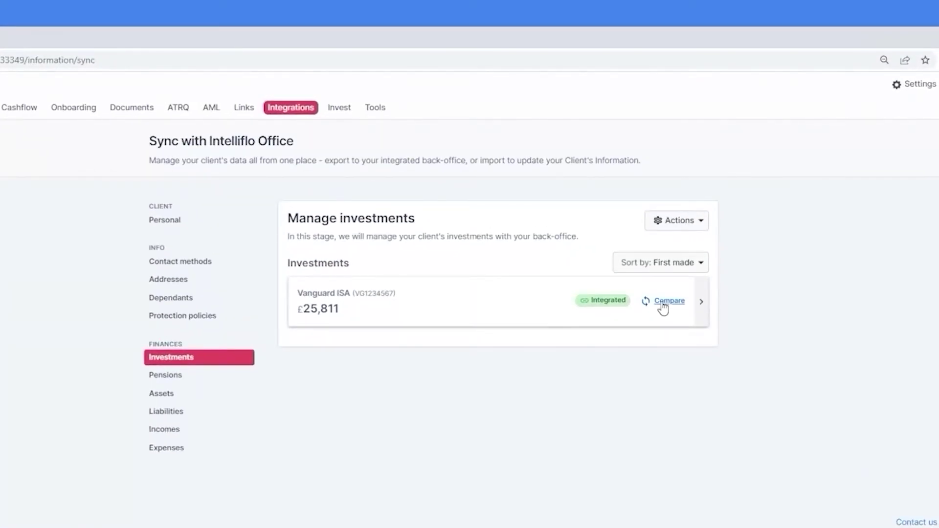
Compare the Vanguard ISA and update it to Intelliflo Office's £27,296 value.
left_click(663, 302)
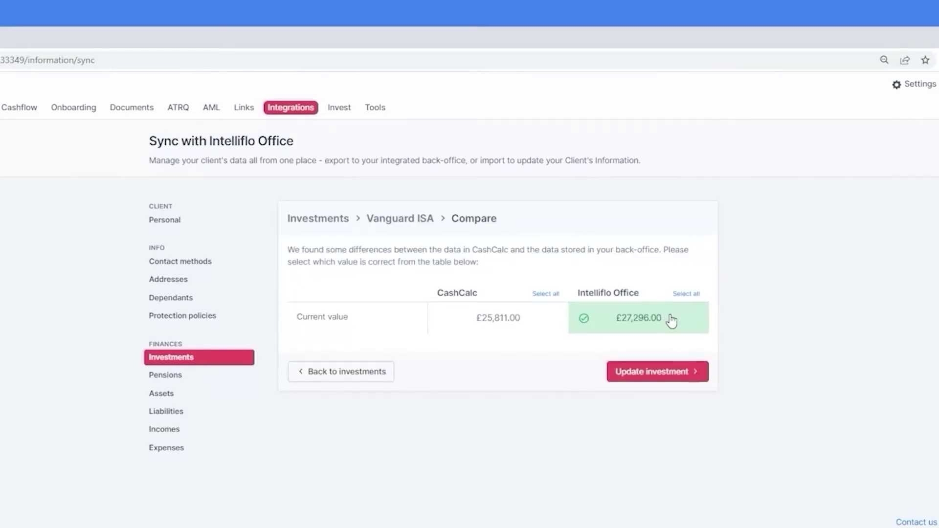
left_click(654, 371)
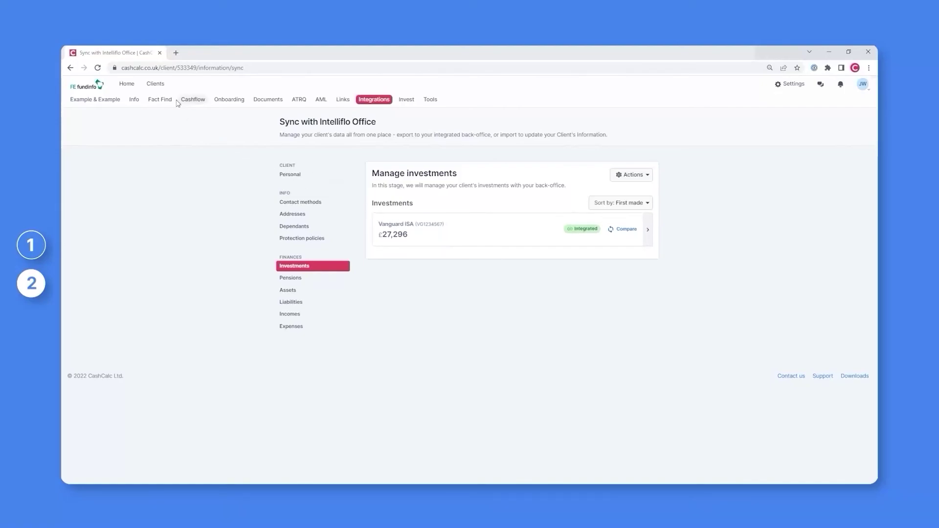
Go to the Clients list and add an Integration status filter.
left_click(156, 85)
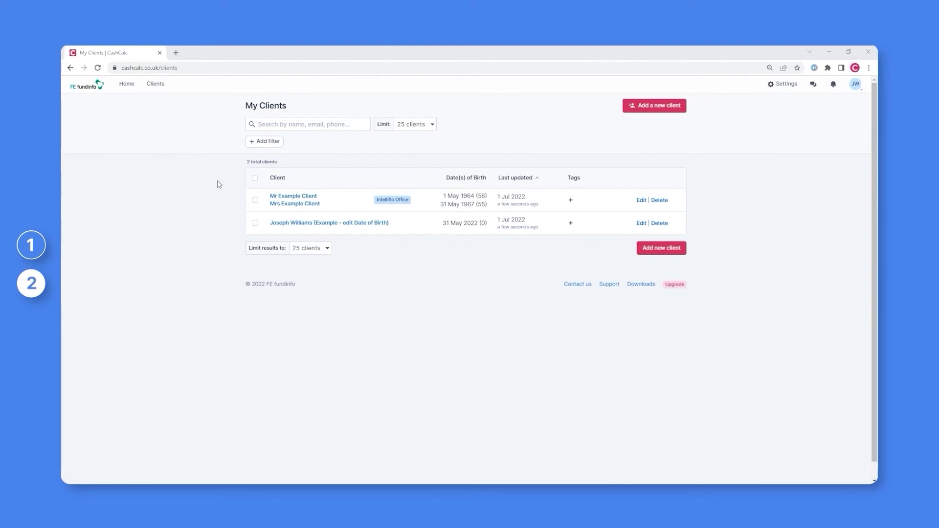
left_click(274, 143)
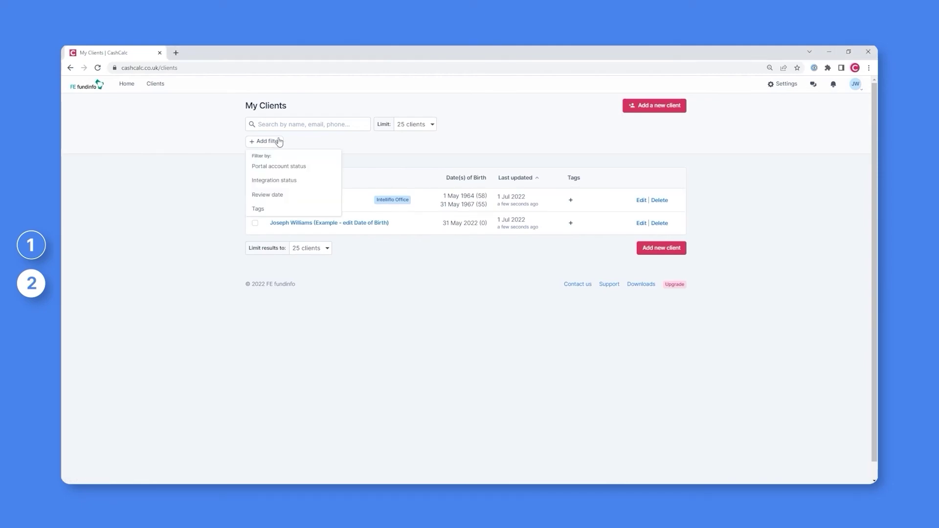
left_click(304, 181)
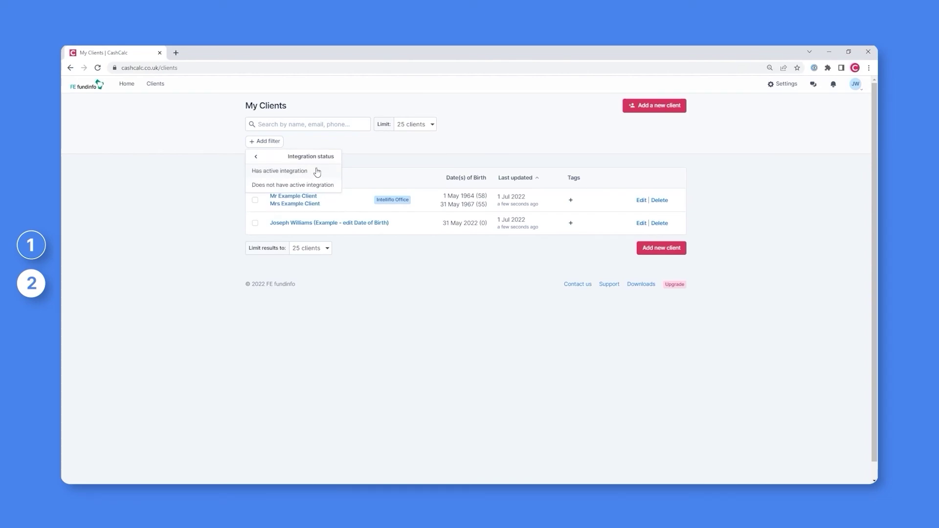